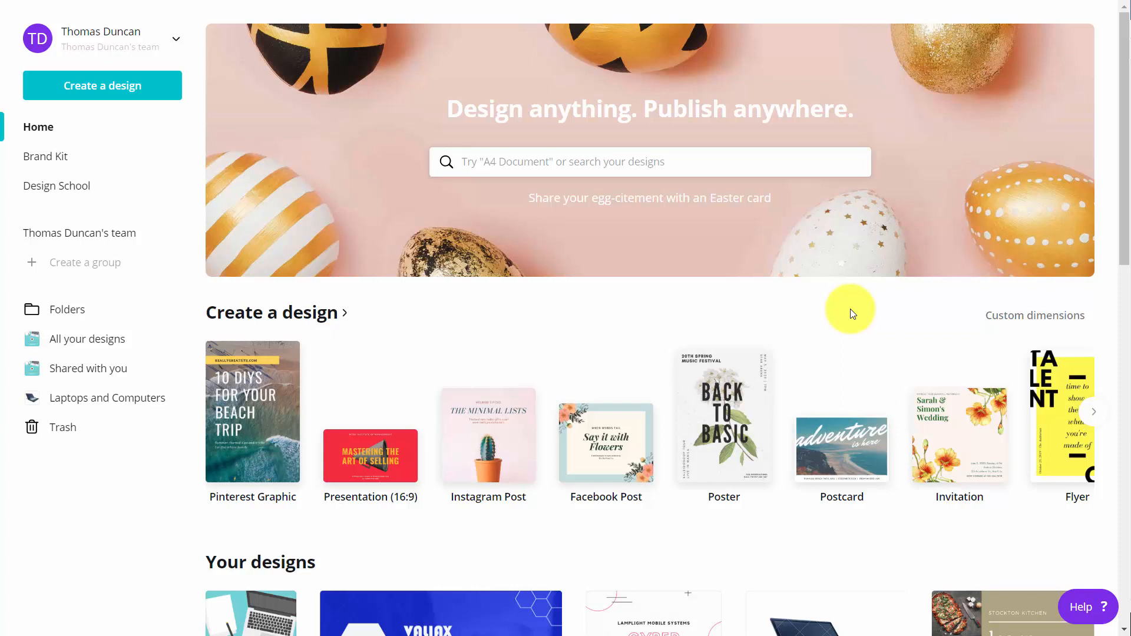
- Search the design types for a business card and create a new 3.5 in × 2 in Business Card design
click(588, 170)
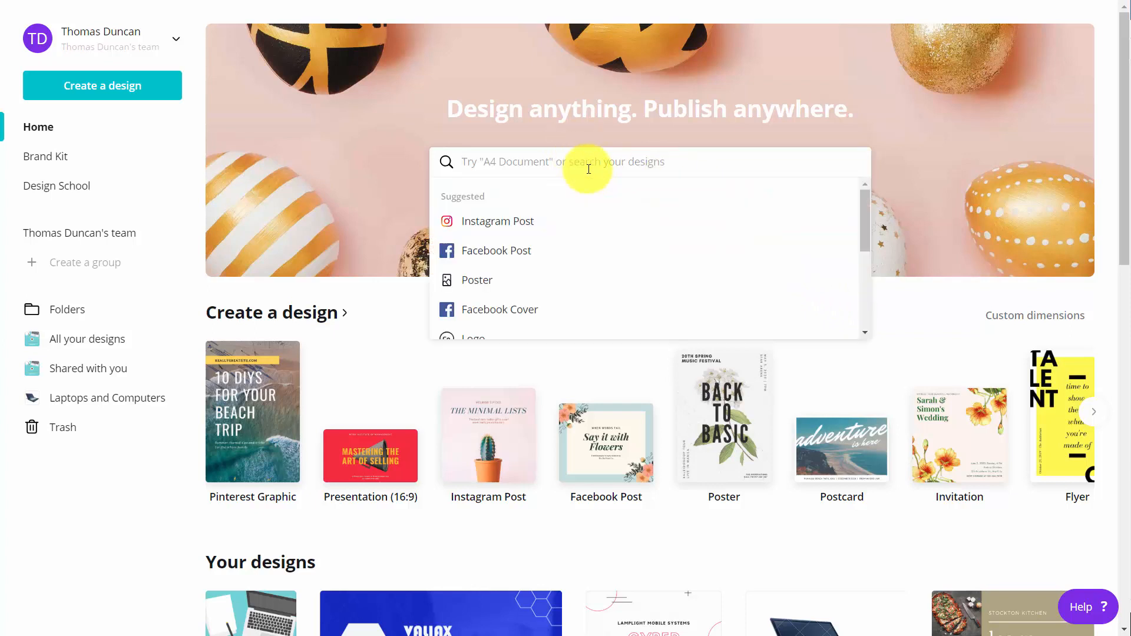
text(busine)
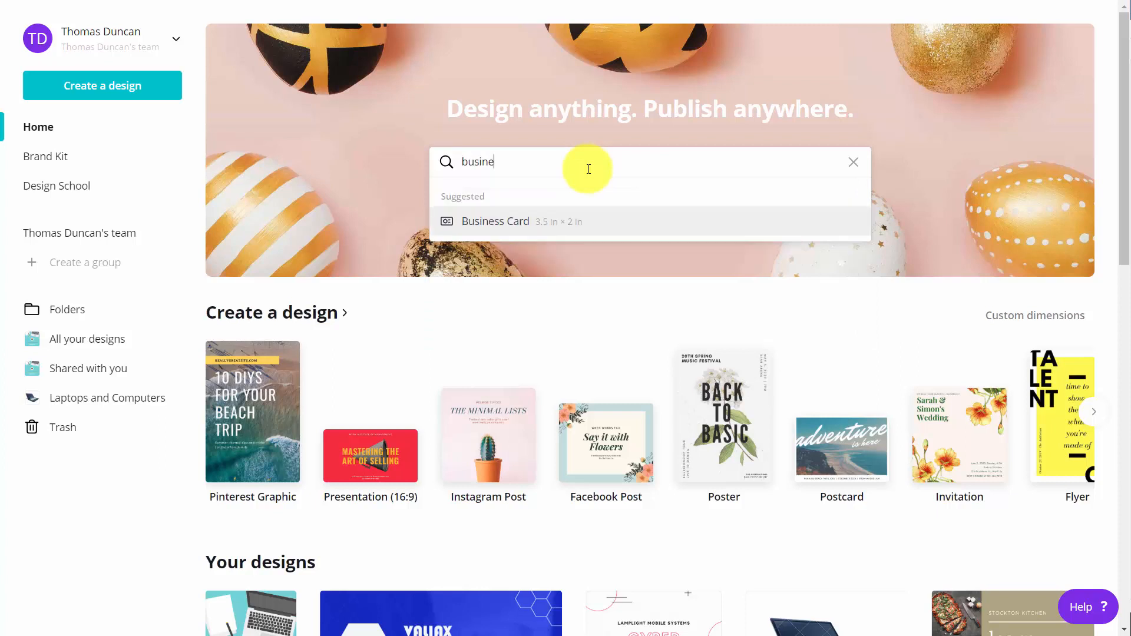
click(519, 222)
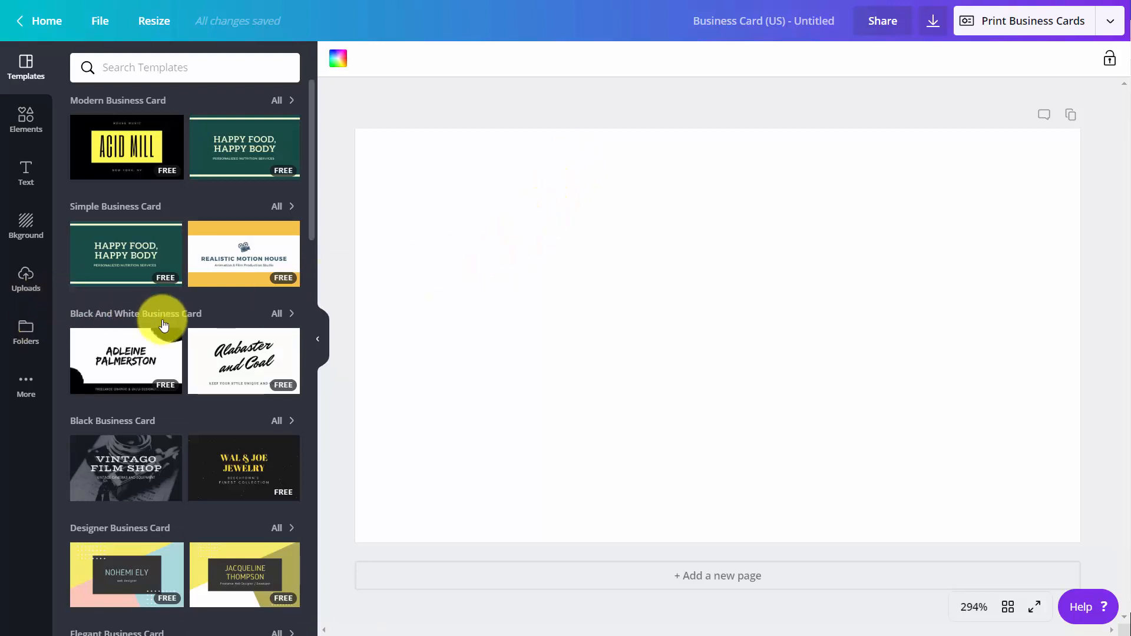
- Browse the business card templates and apply the "Shining Stars Kindergarten" front from the White Lined Notebook Teacher Business Card set
scroll(164, 318, down, 5)
scroll(164, 318, up, 1)
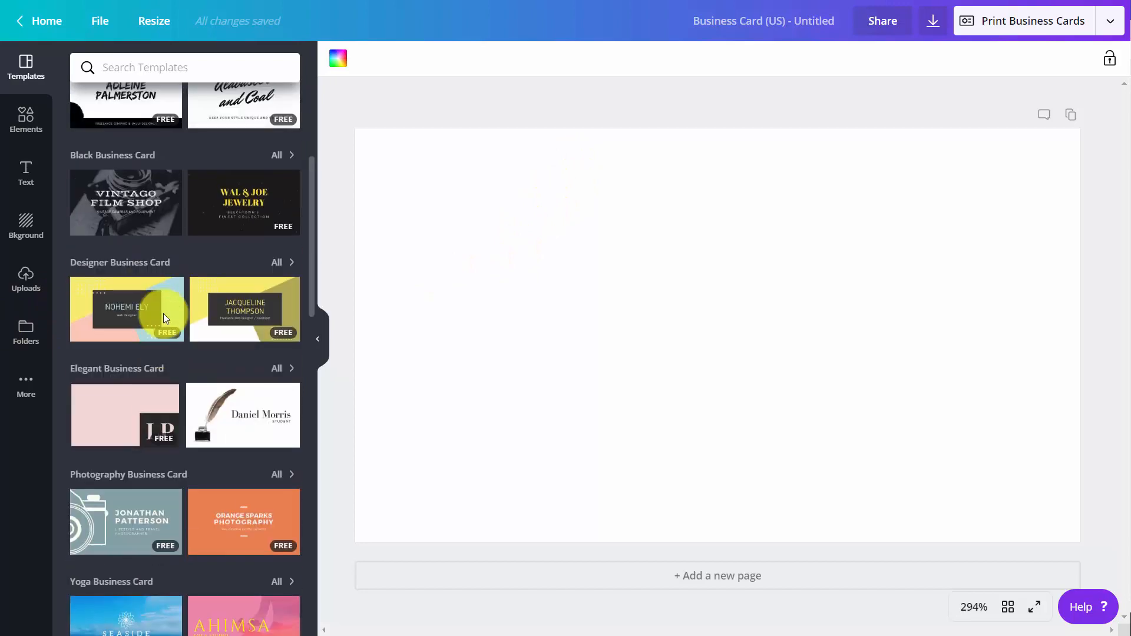
scroll(164, 319, up, 3)
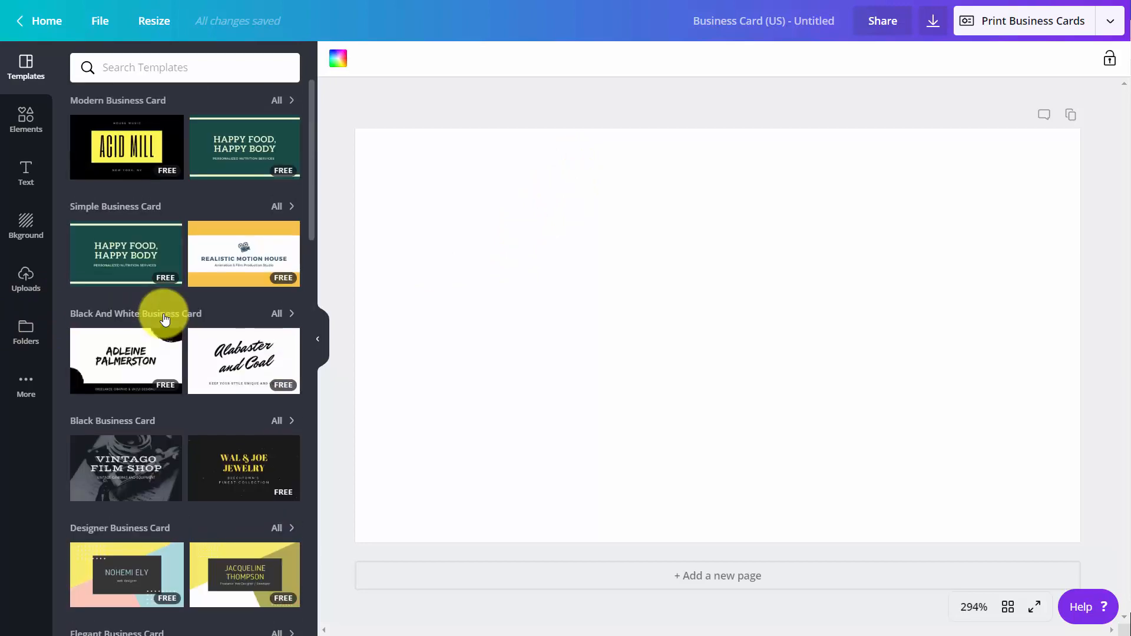
scroll(165, 319, down, 6)
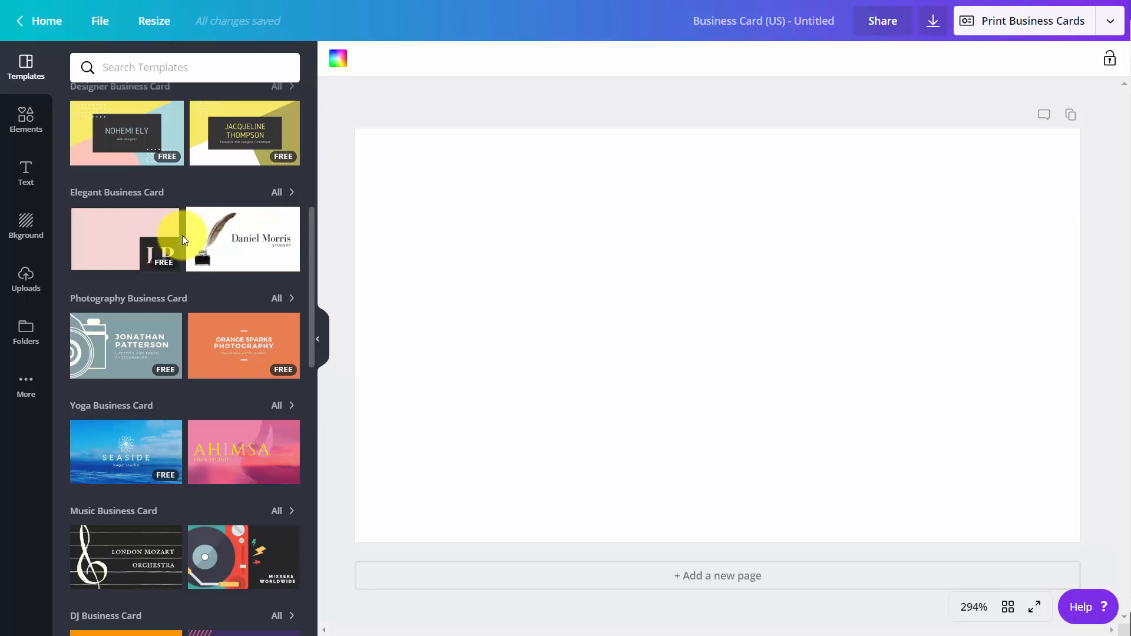
scroll(192, 295, down, 11)
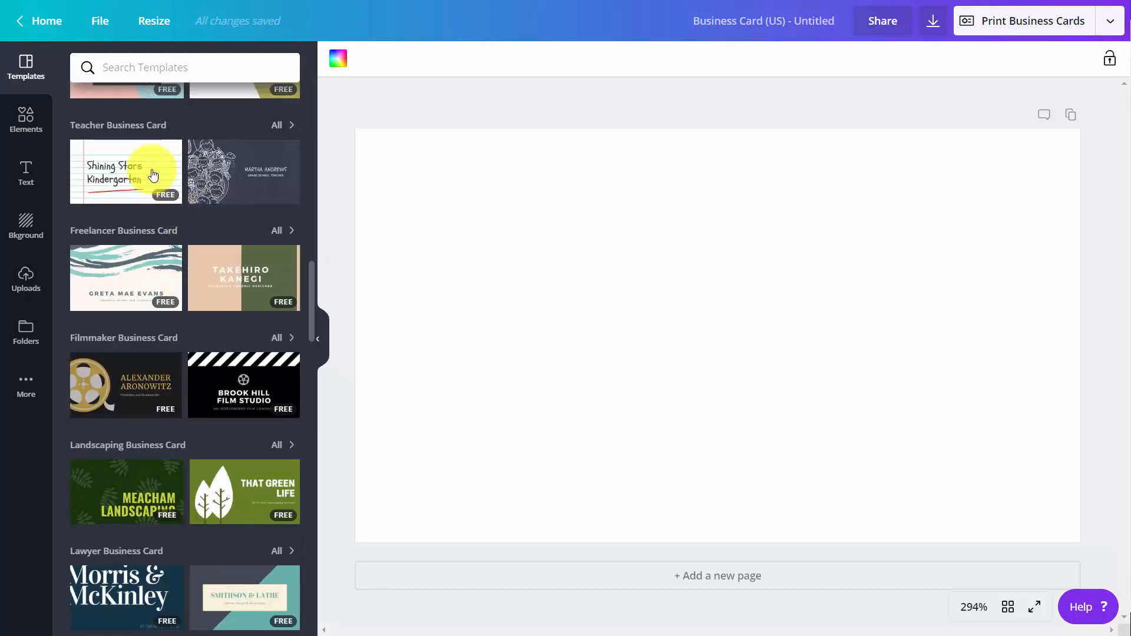
click(104, 170)
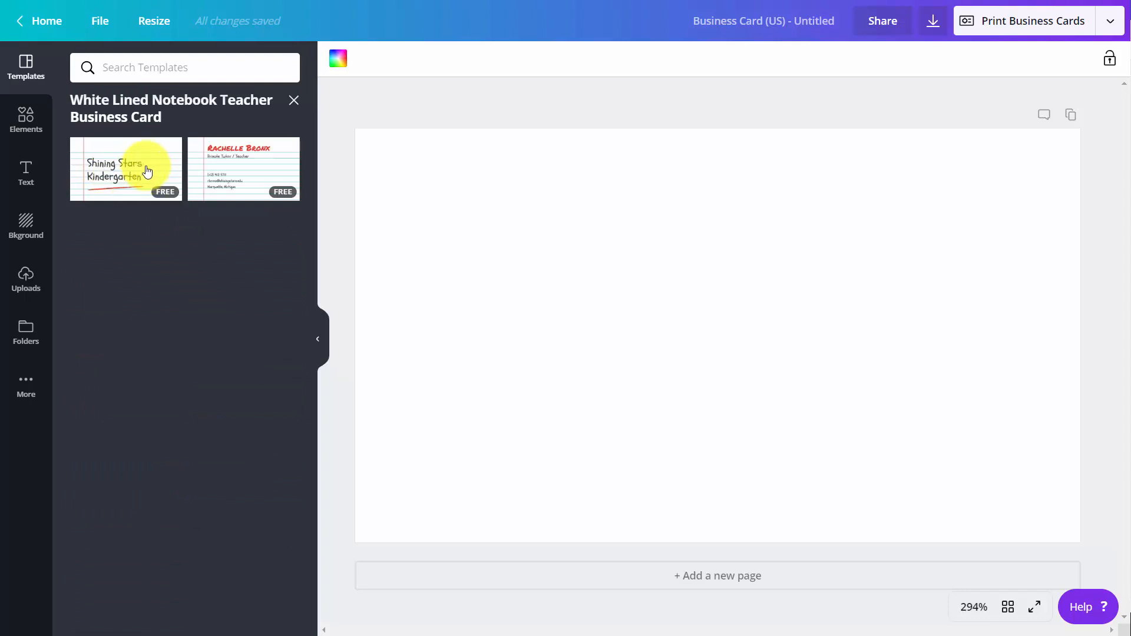
click(146, 172)
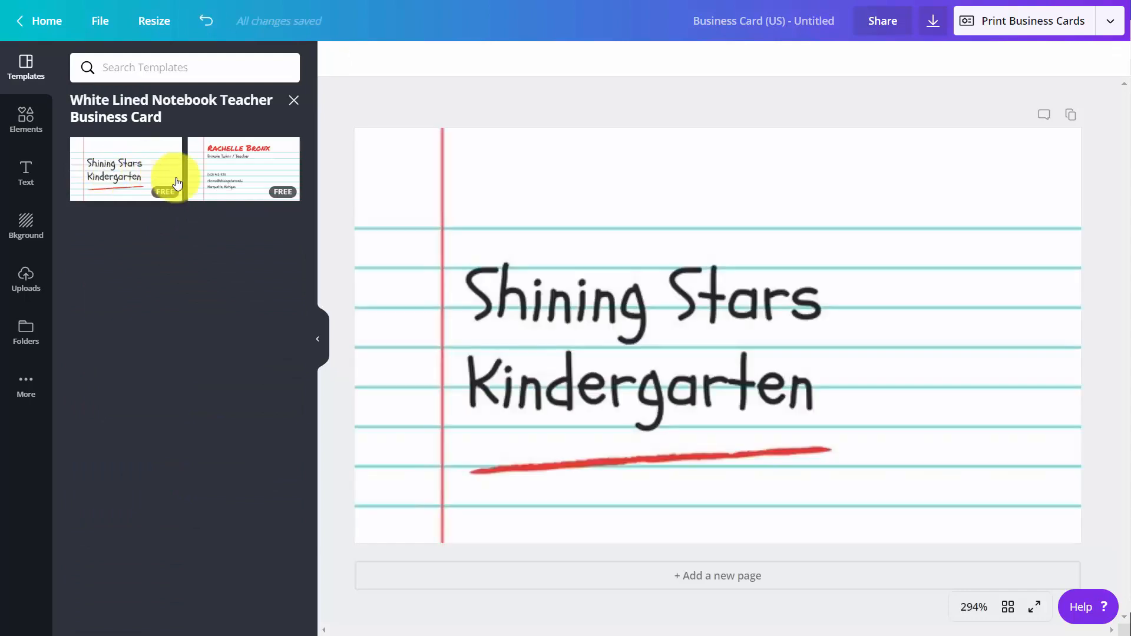
- Add a second page and apply the contact-details layout of the same notebook template to it
click(692, 580)
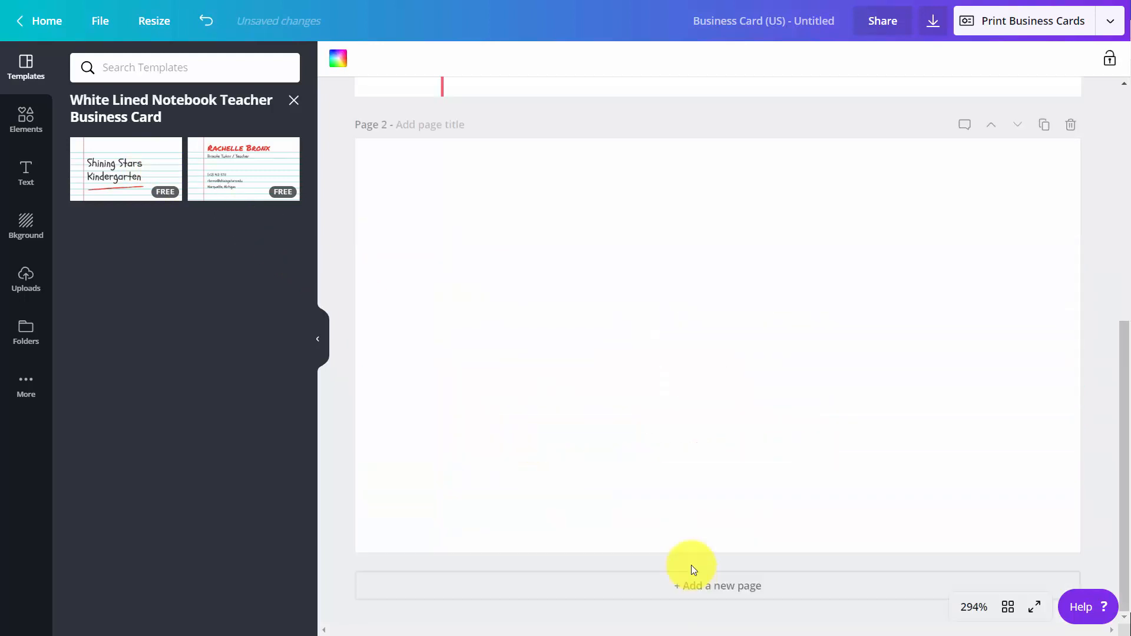
click(224, 167)
click(448, 224)
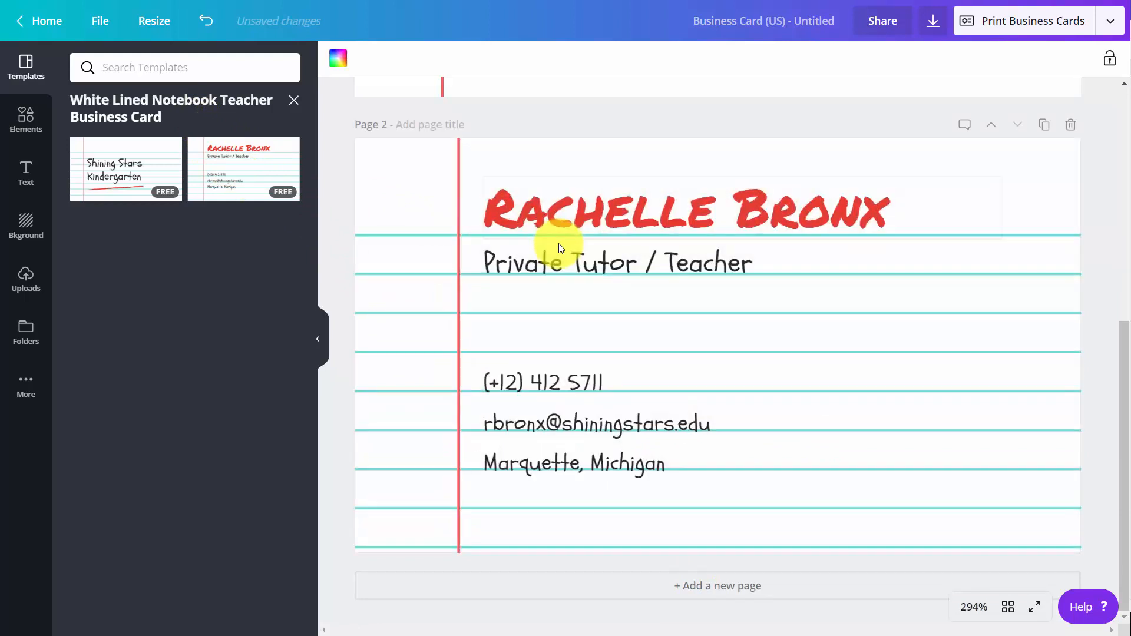
- Apply the blue brand color to page 2's background and to the horizontal notebook lines on page 1
scroll(557, 235, up, 6)
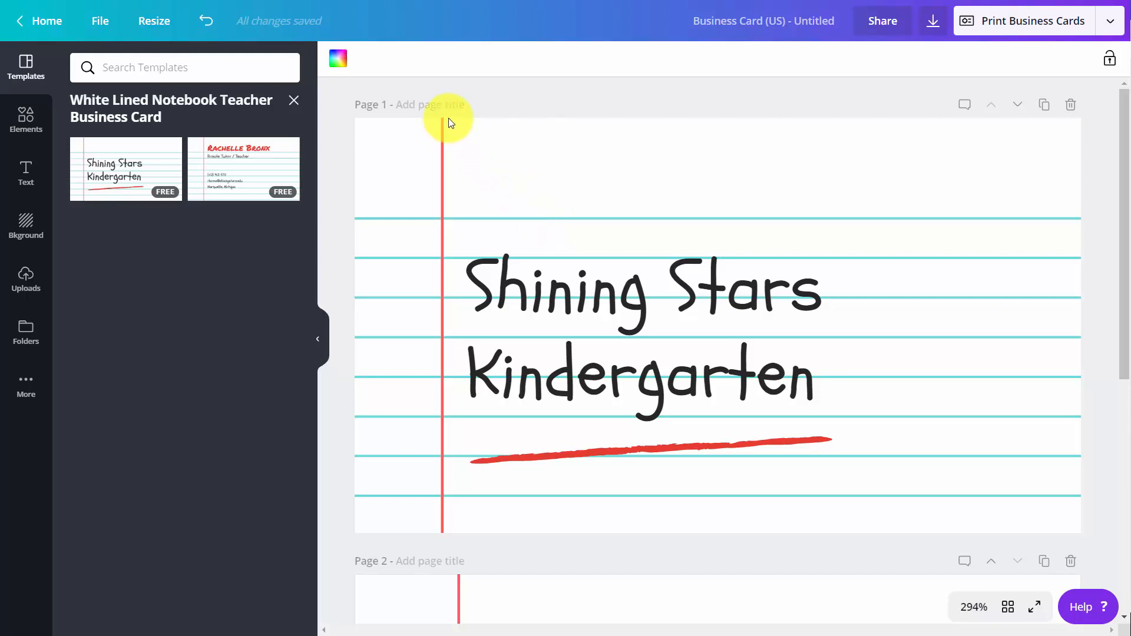
click(339, 61)
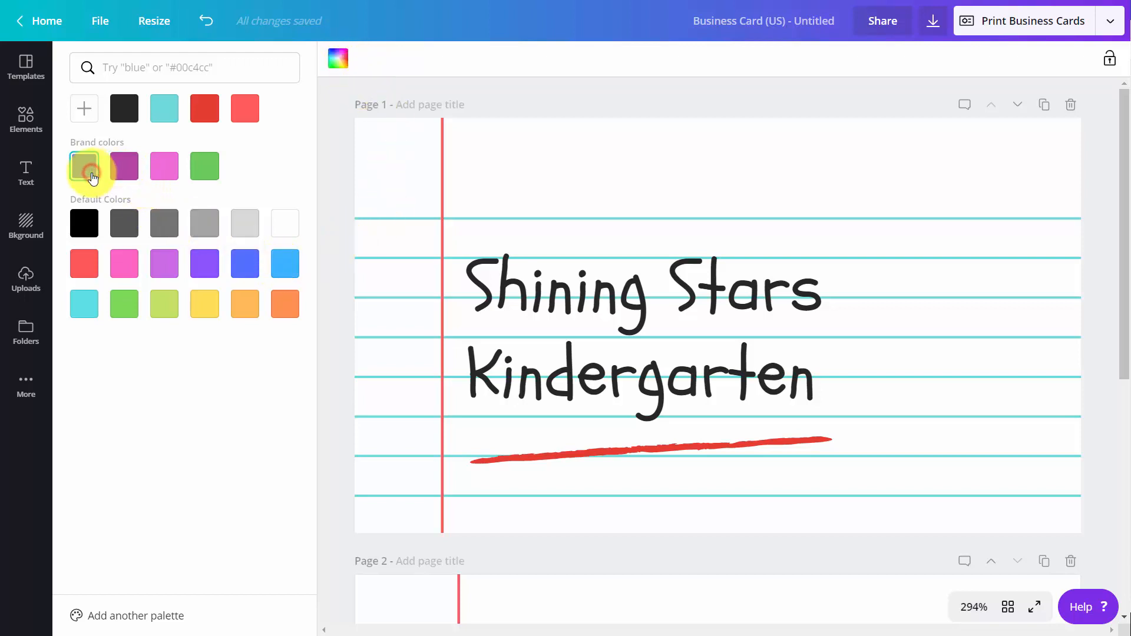
click(96, 177)
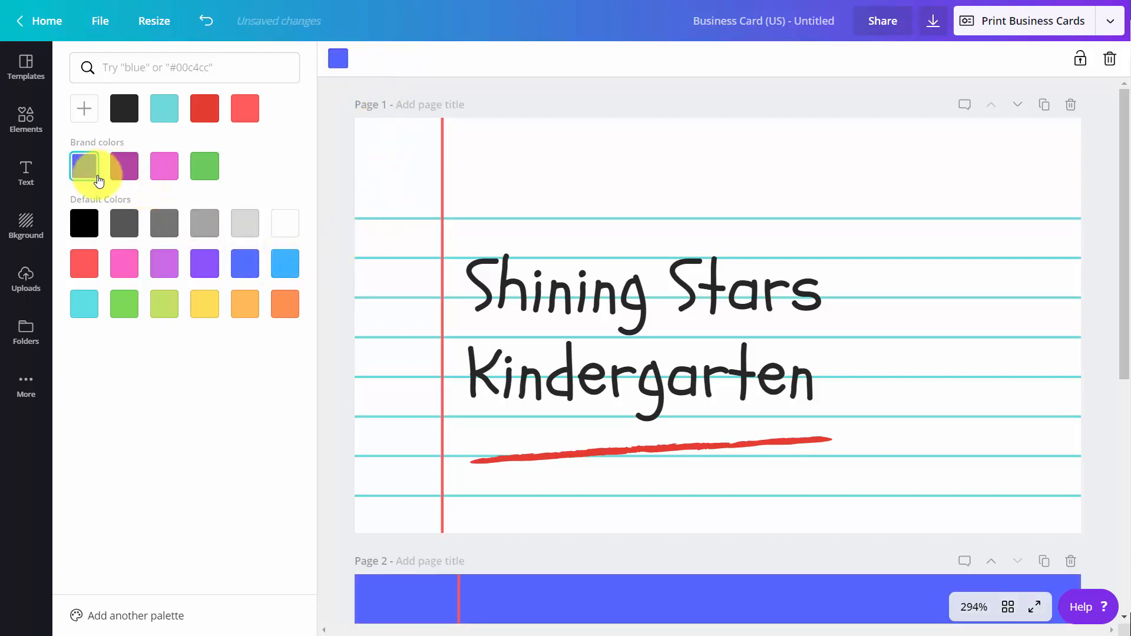
click(466, 188)
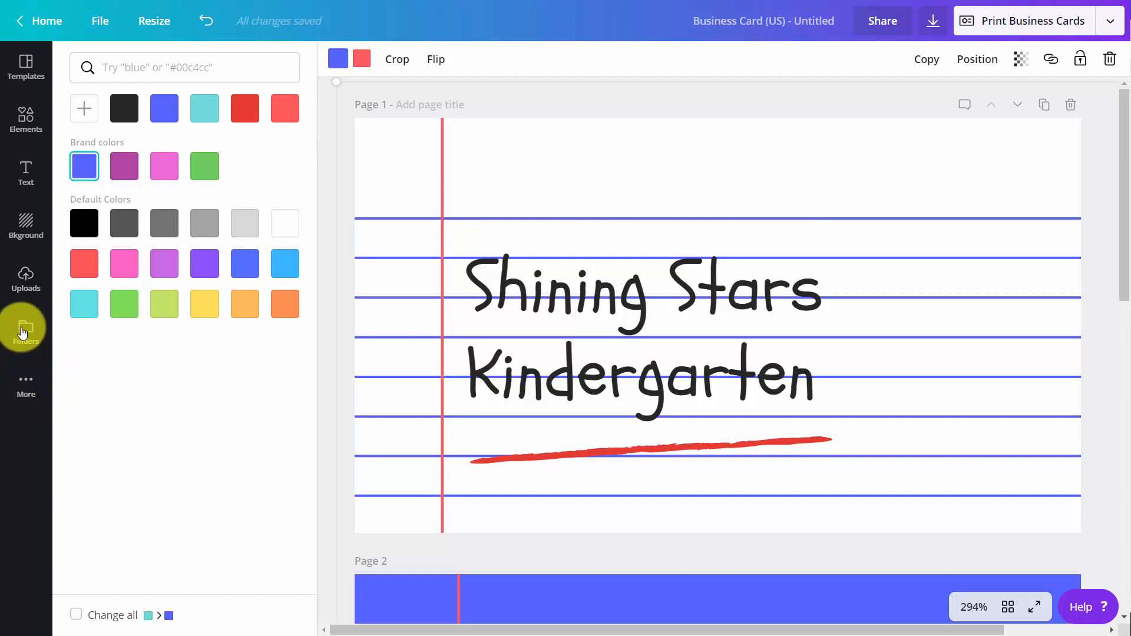
- Insert the QR code from the Logos folder on page 1, shrink it and place it in the card's upper-right corner
click(24, 330)
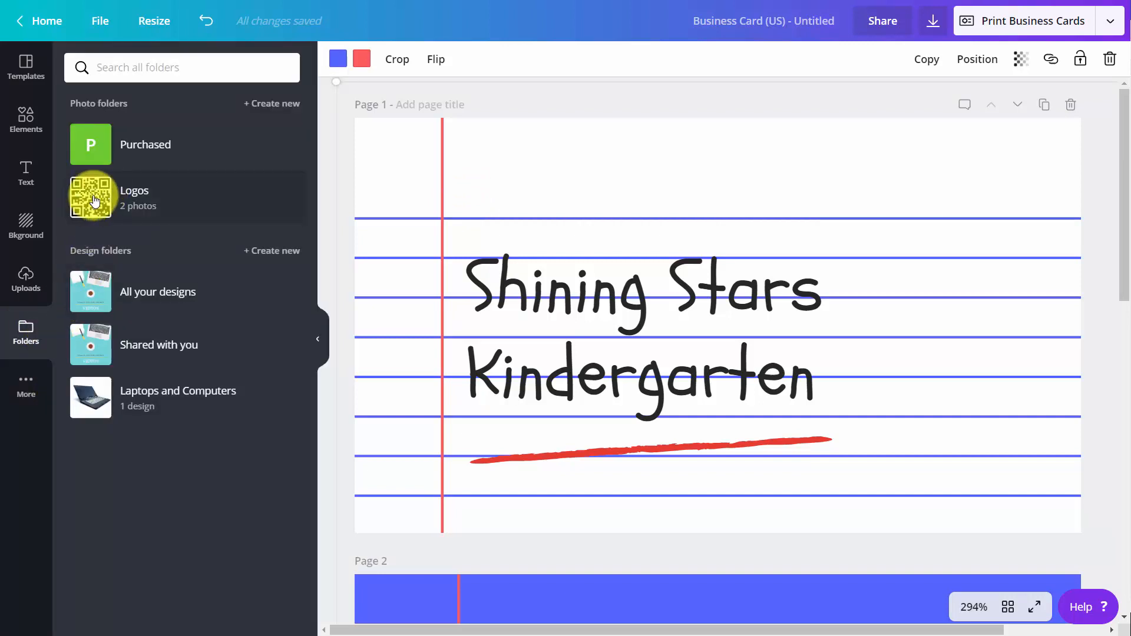
click(94, 200)
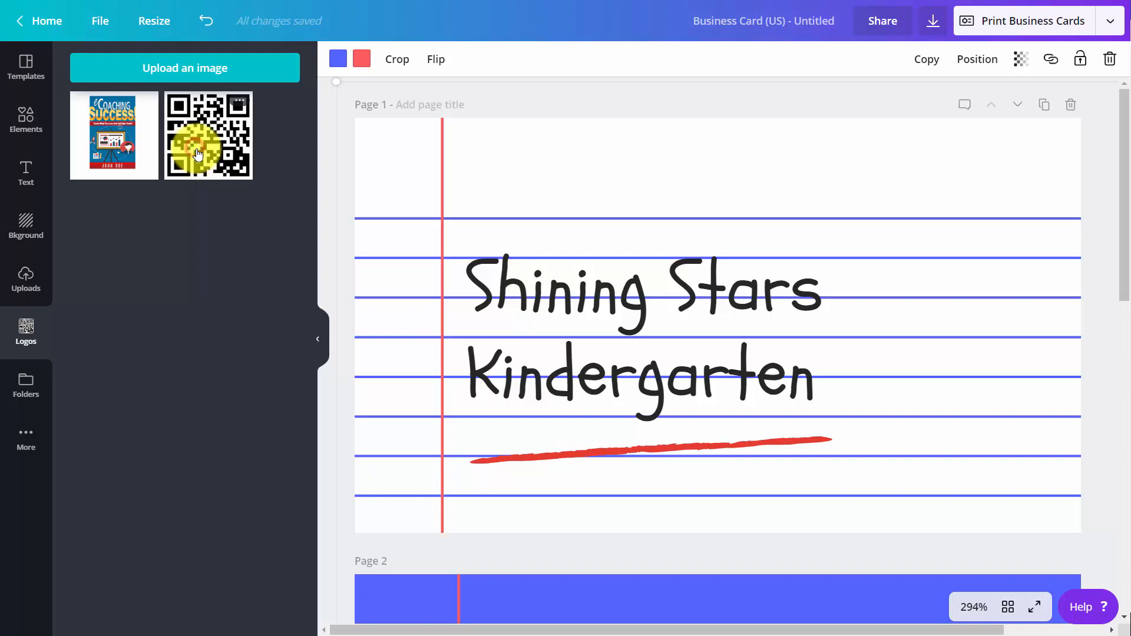
click(197, 153)
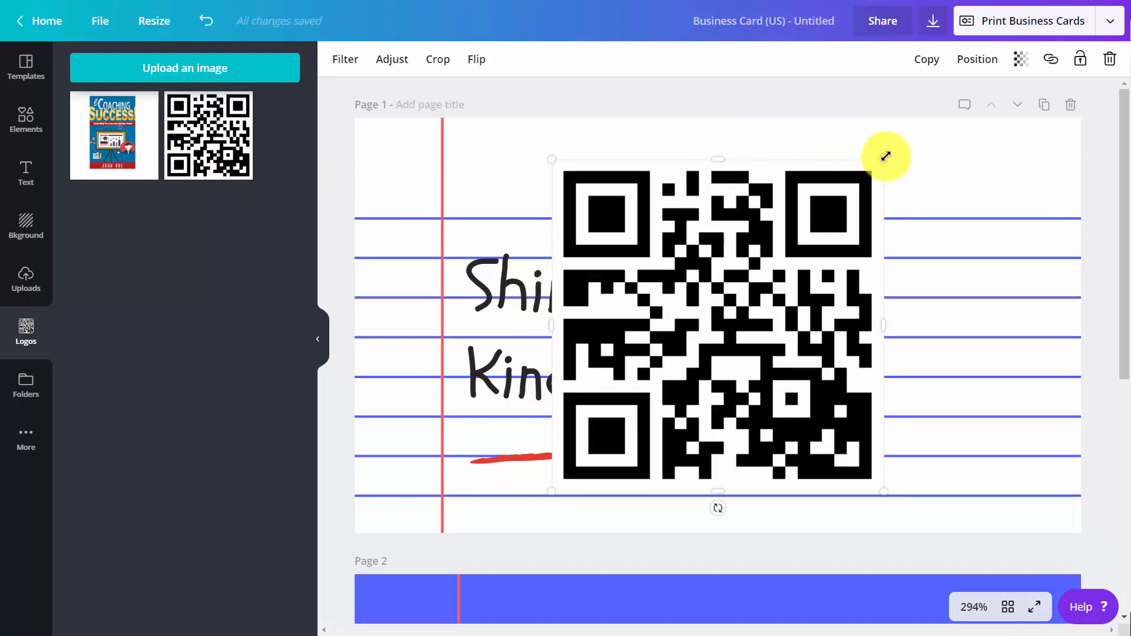
drag(883, 157, 627, 353)
drag(599, 419, 1001, 156)
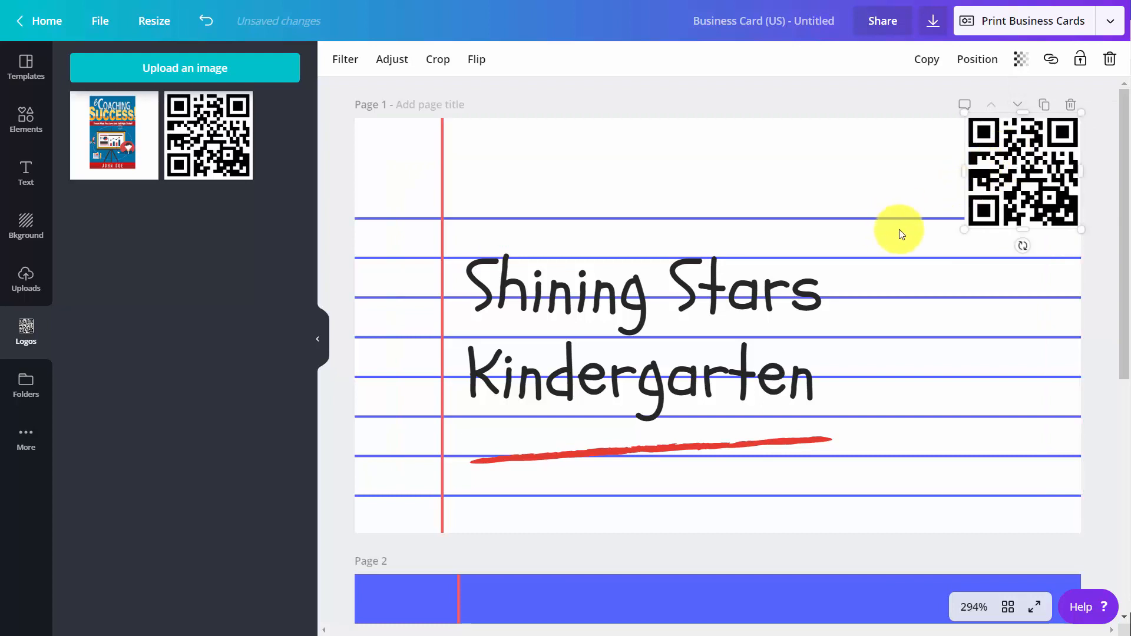
- Search the free photos for "teach" and place the TEACH letter-dice photo, scaled down, in page 1's lower-right corner
click(26, 120)
click(169, 103)
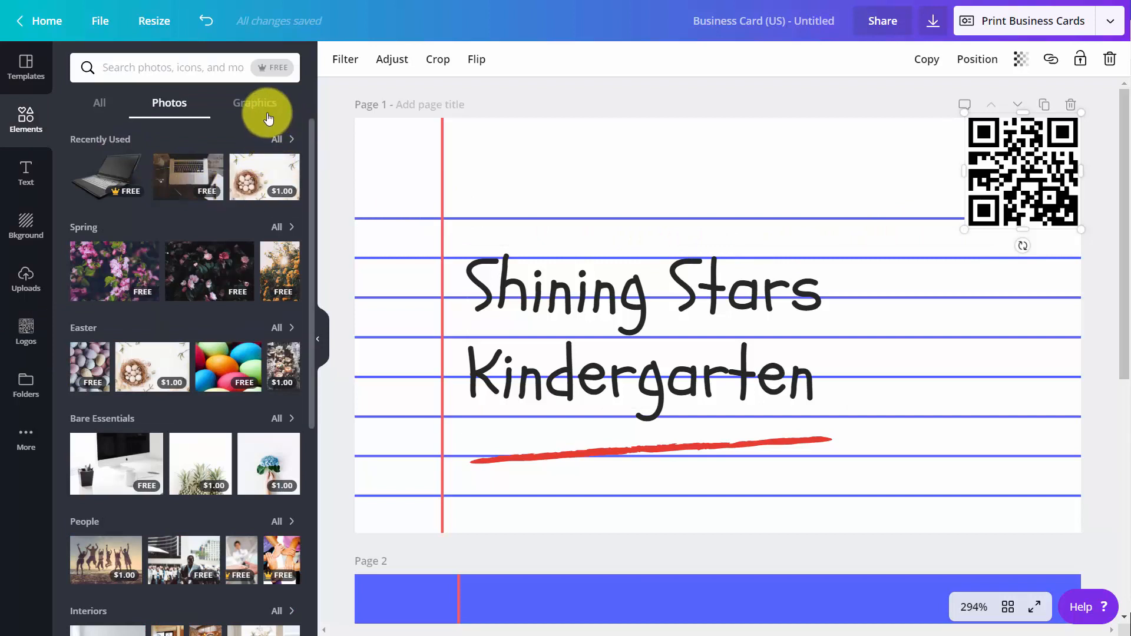
click(280, 69)
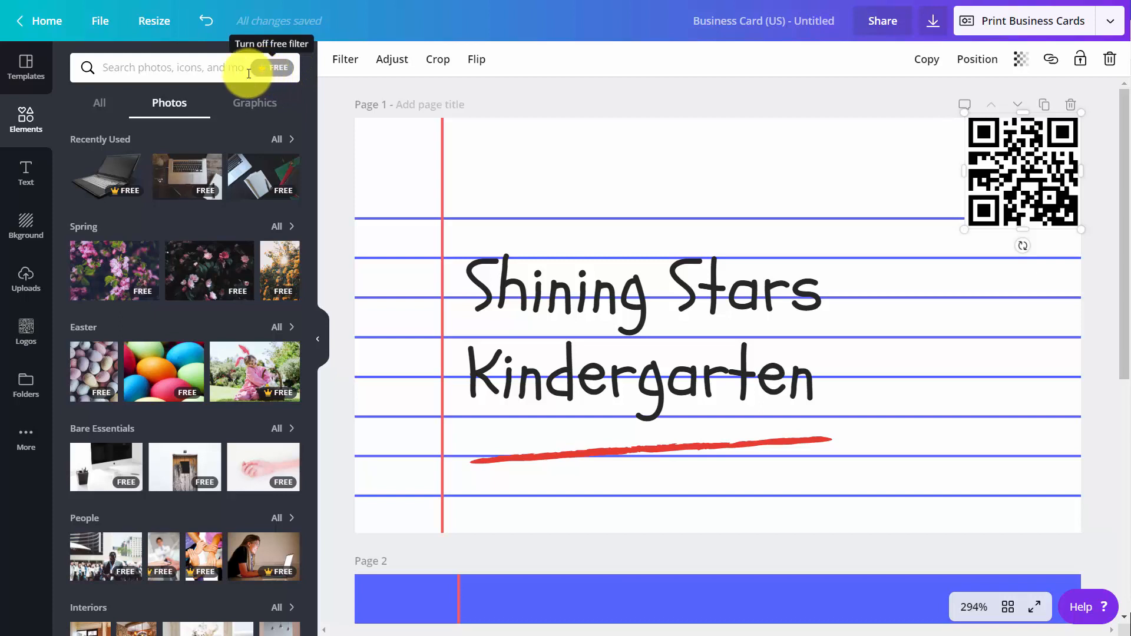
click(158, 66)
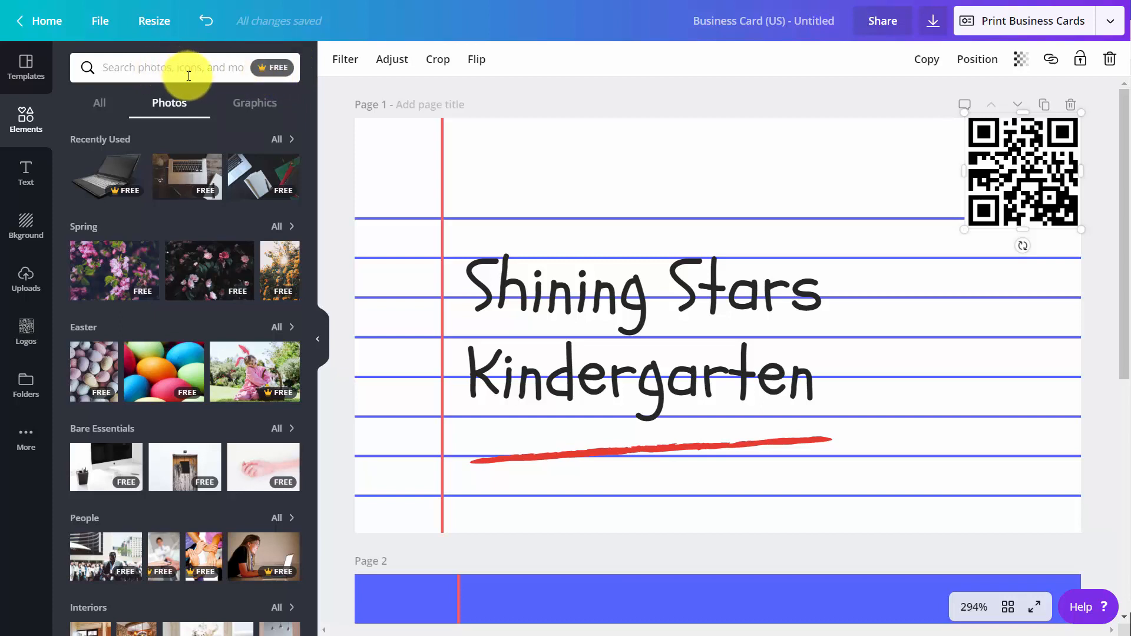
text(teach)
key(Return)
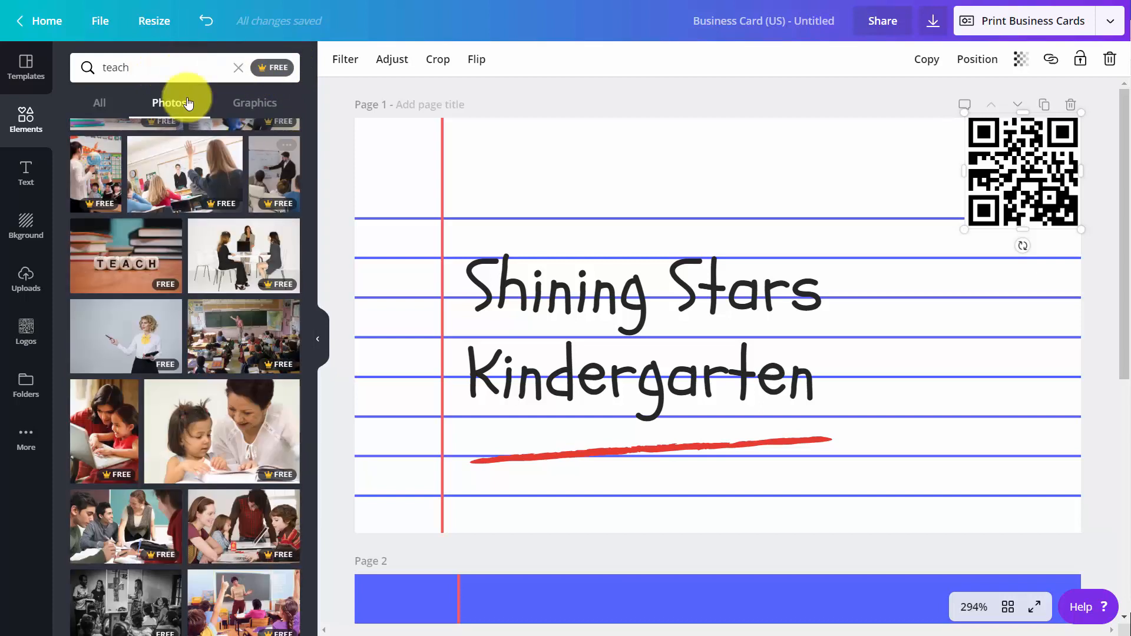
click(142, 253)
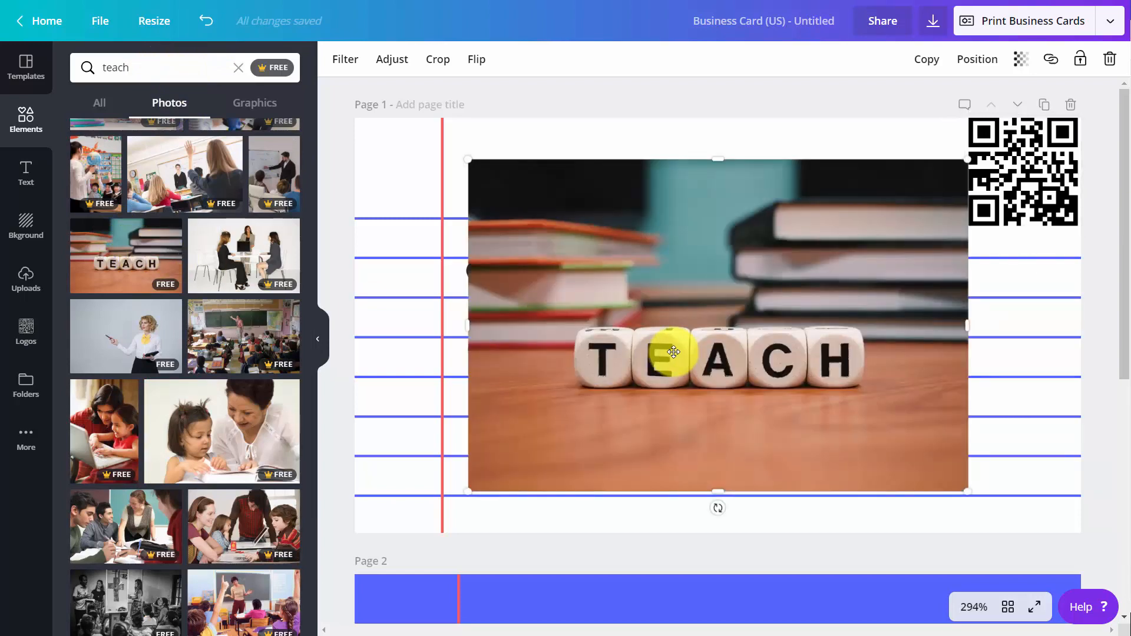
- Apply the Peony filter to the TEACH photo
click(348, 60)
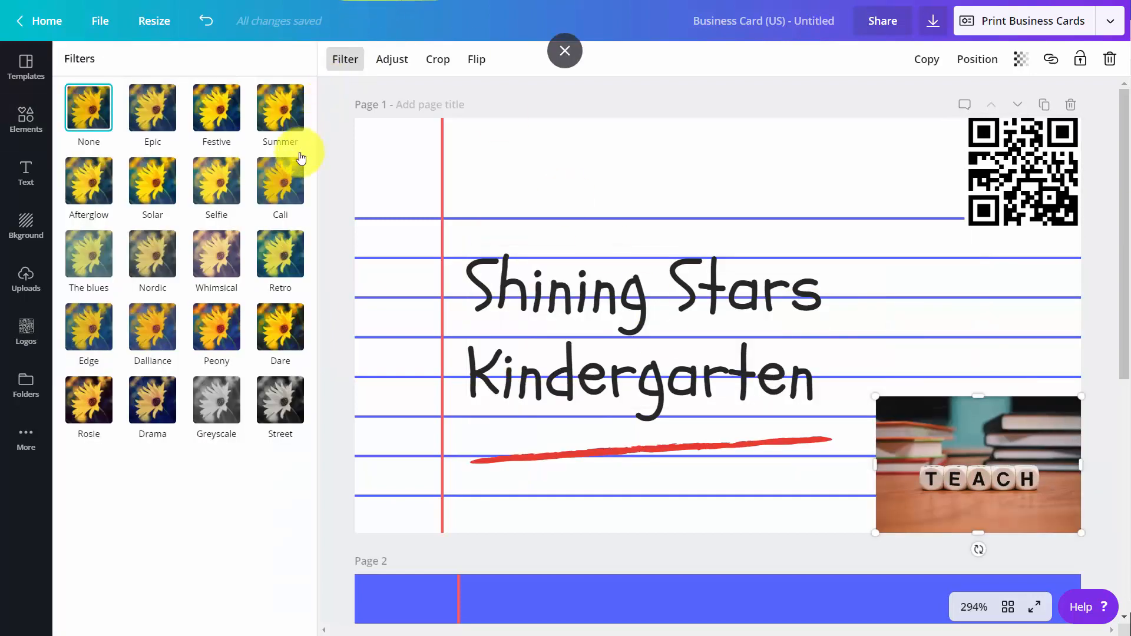
click(225, 339)
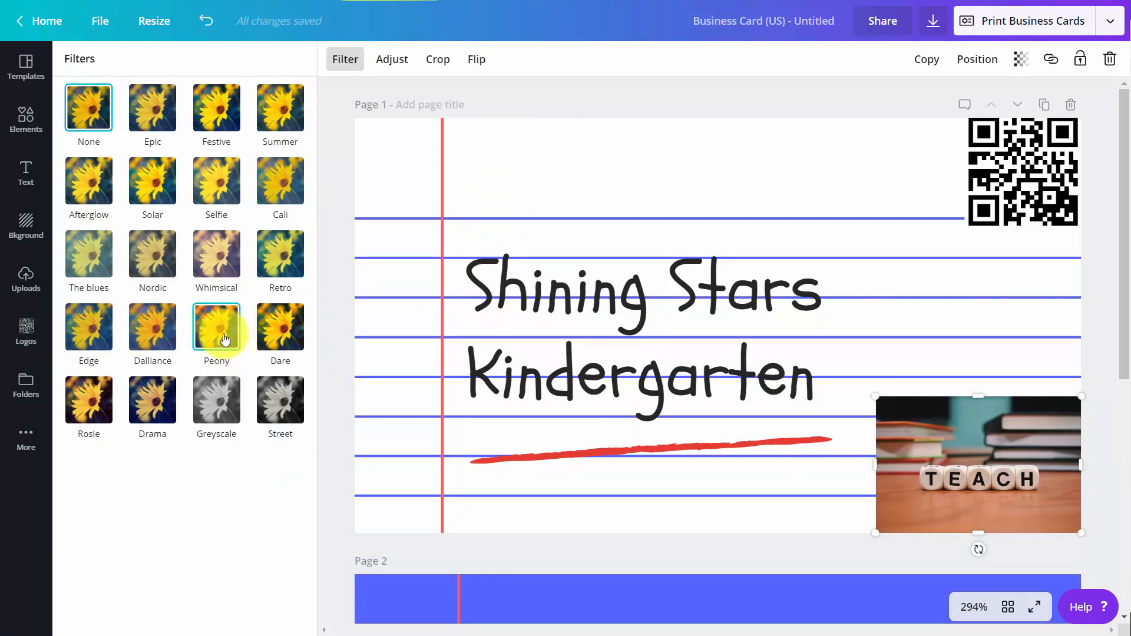
- Flip the TEACH photo horizontally and restore its original orientation
click(481, 68)
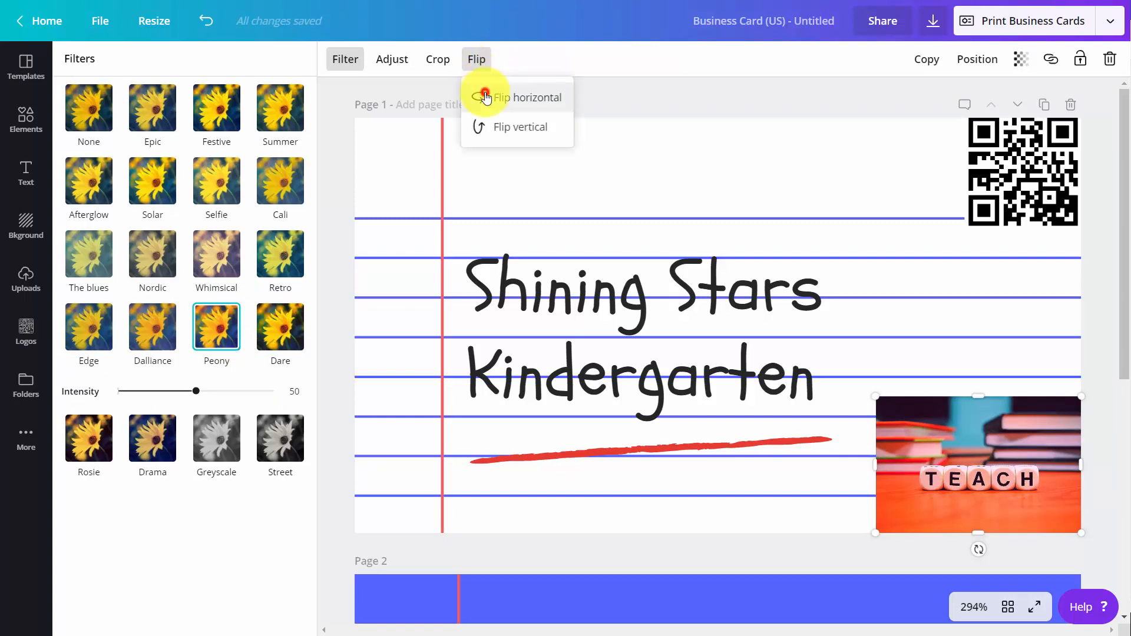
click(484, 97)
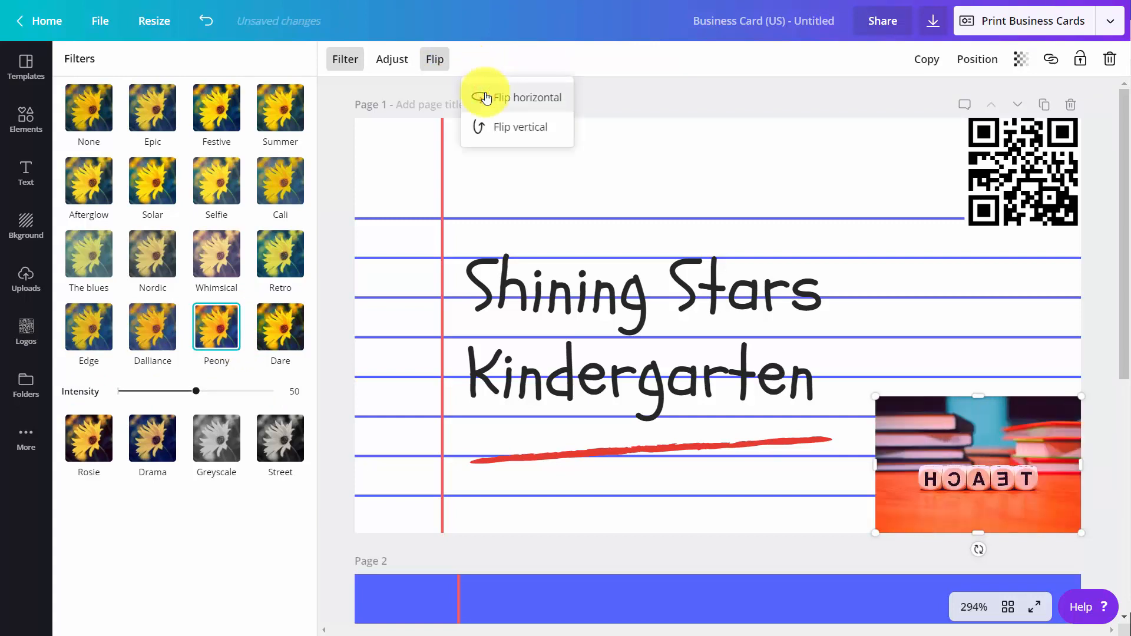
click(485, 98)
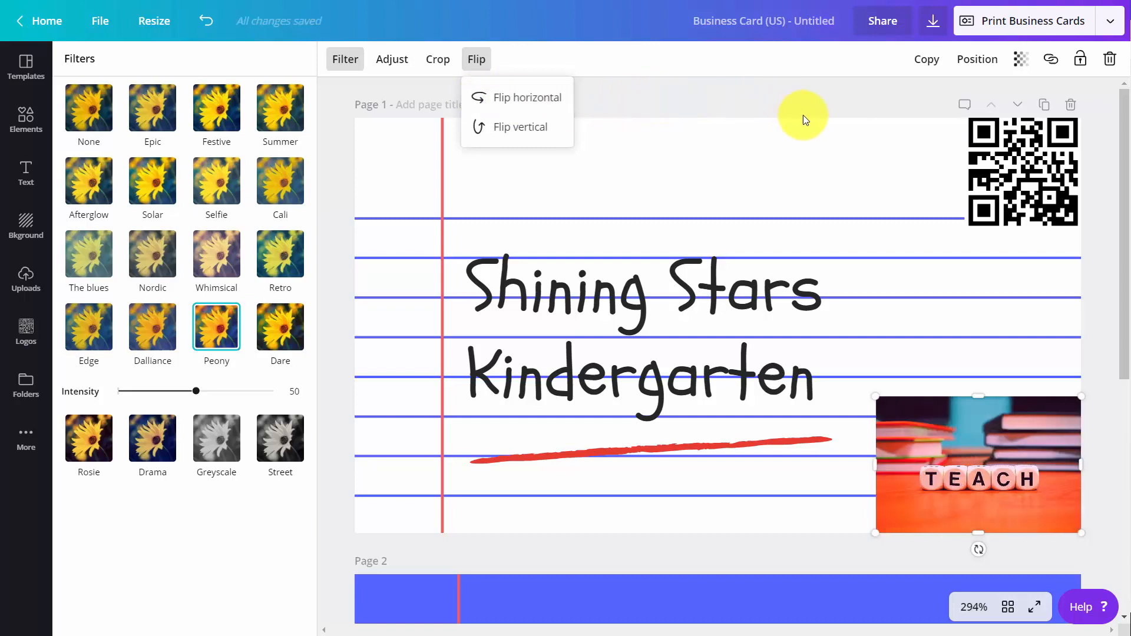
- Set the TEACH photo's transparency to 18 and deselect the photo
click(1021, 61)
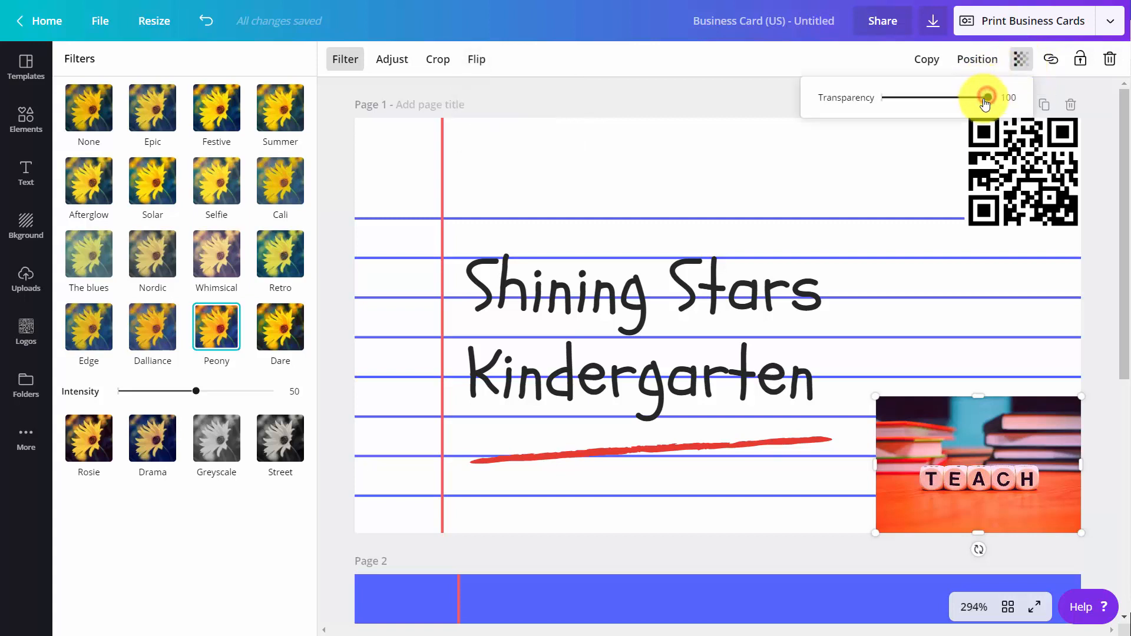
drag(981, 95, 899, 118)
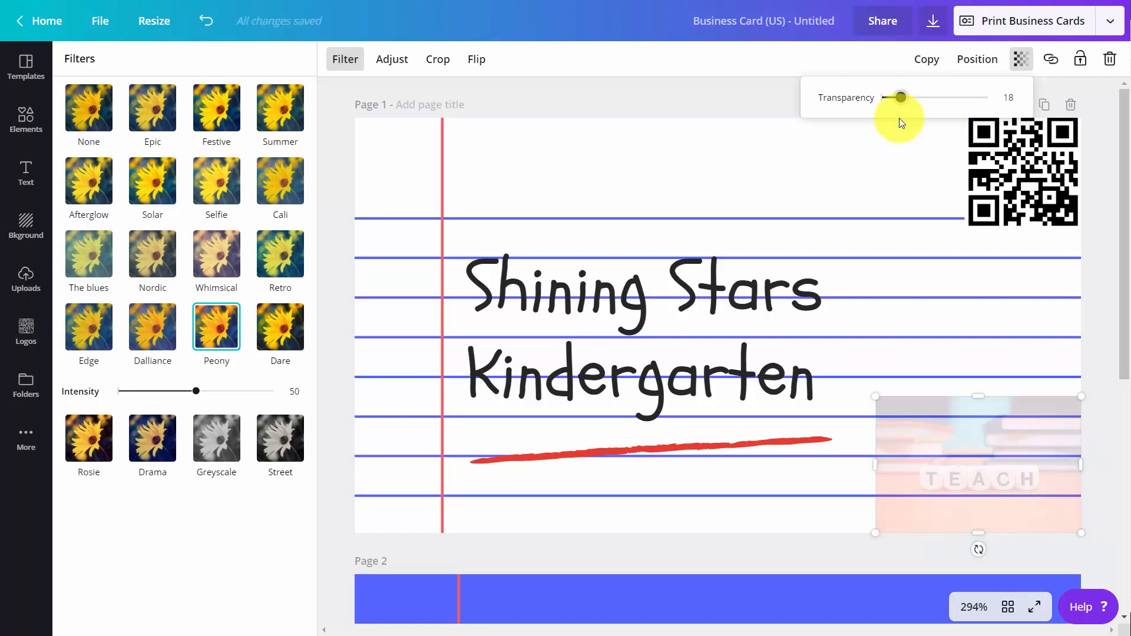
click(711, 90)
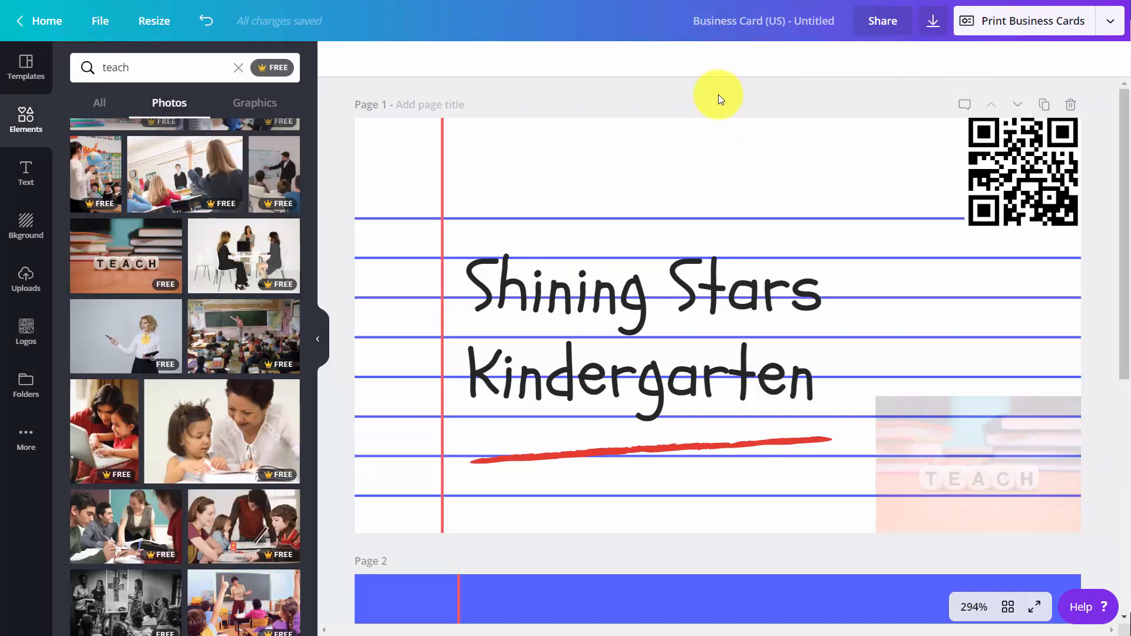
- Change the font of both lines of the "Shining Stars Kindergarten" heading on page 1 to Arimo
click(623, 284)
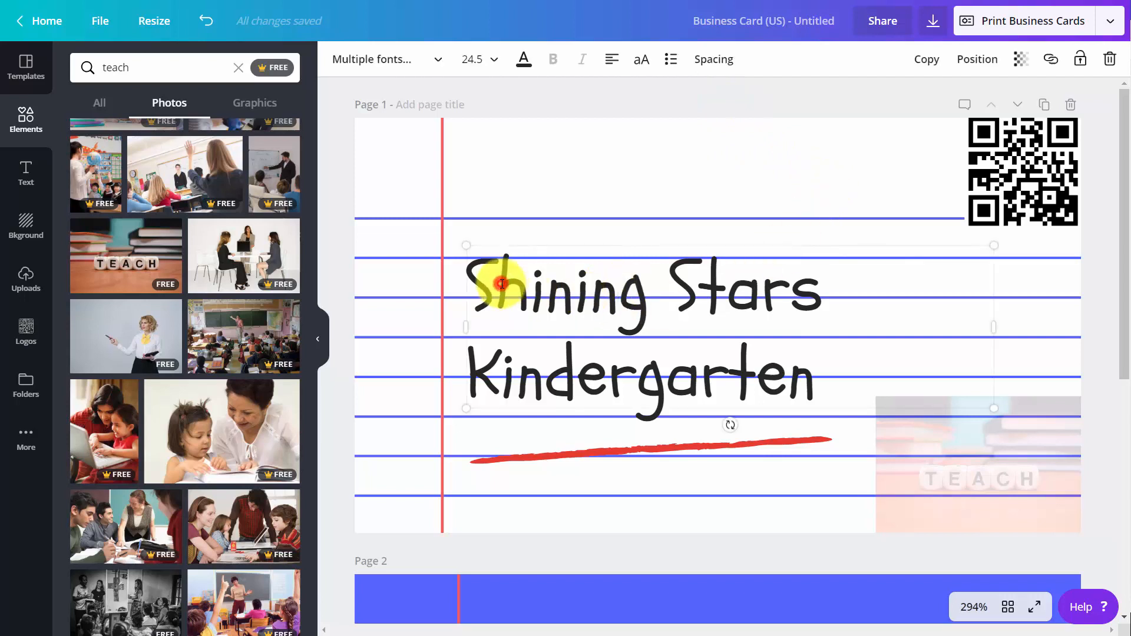
drag(502, 284, 790, 328)
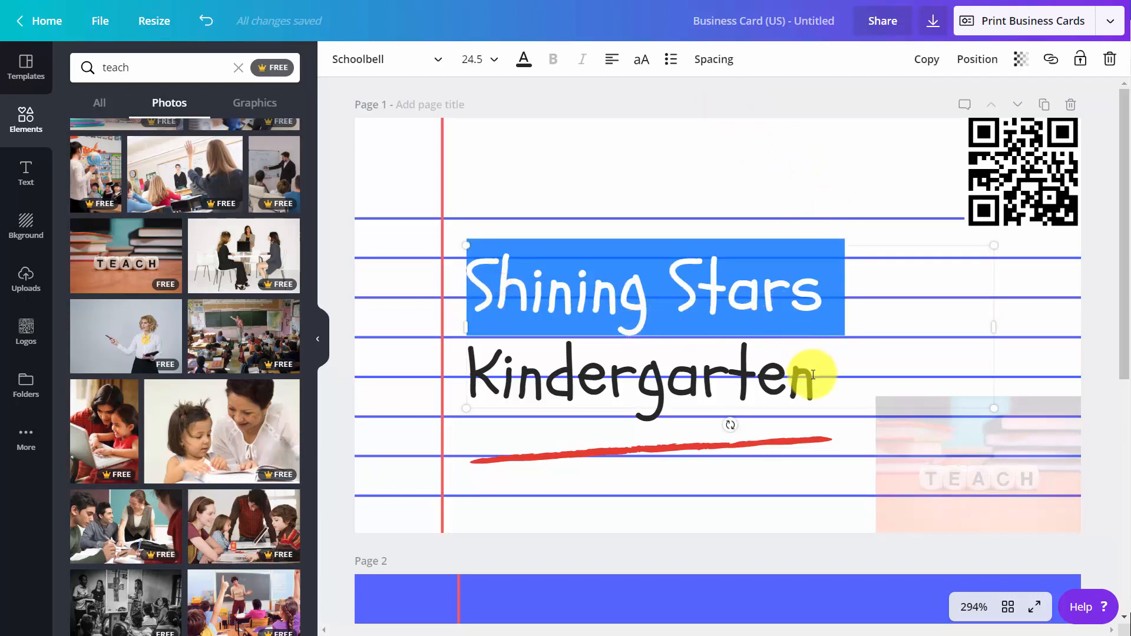
drag(812, 377, 469, 290)
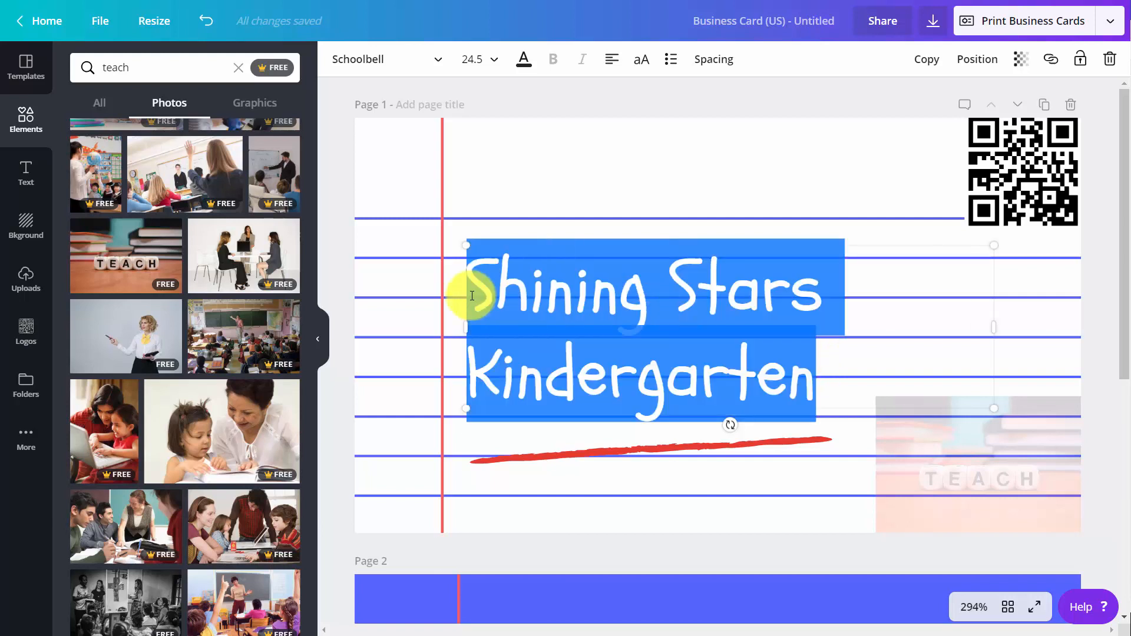
click(440, 59)
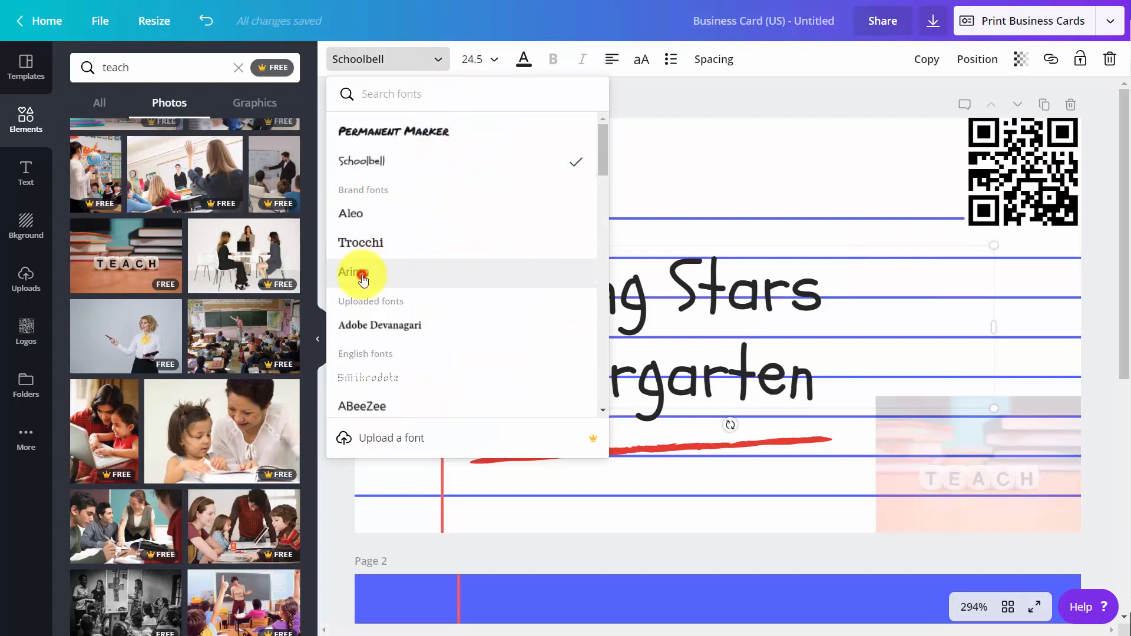
click(362, 276)
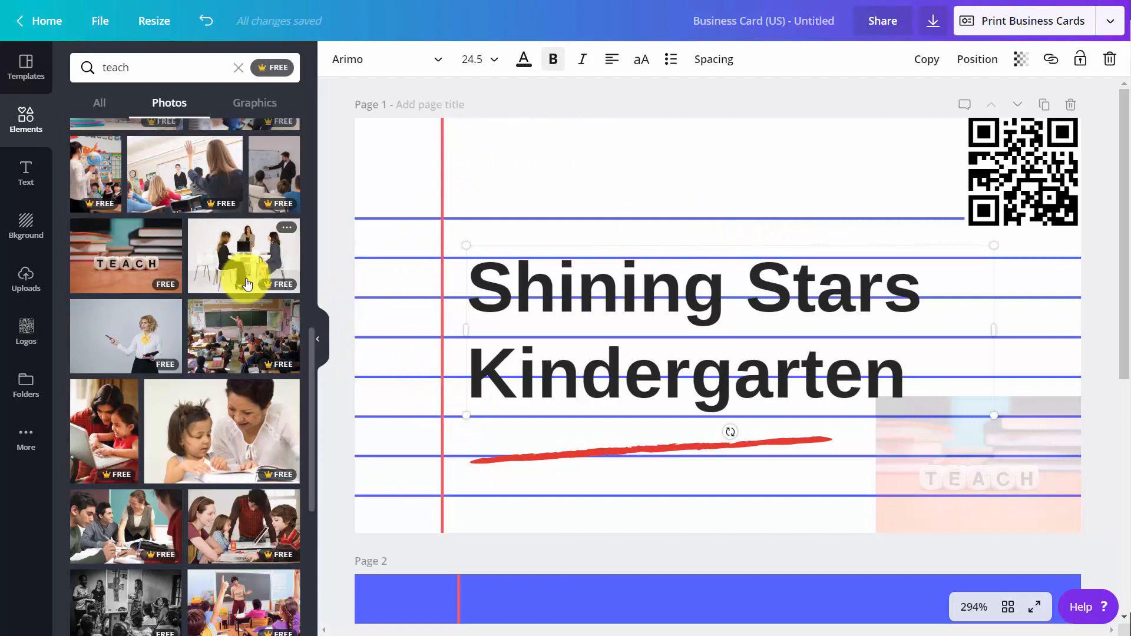
- Open the business card print order, review its options, and set the quantity to 2,000 copies
click(1009, 24)
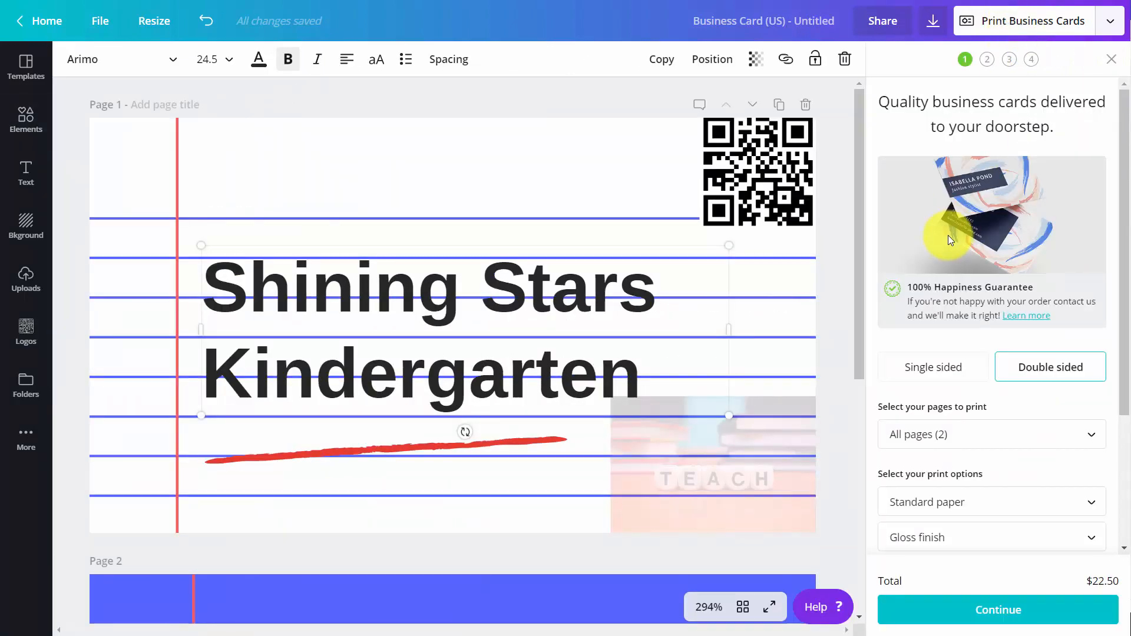
scroll(954, 230, down, 3)
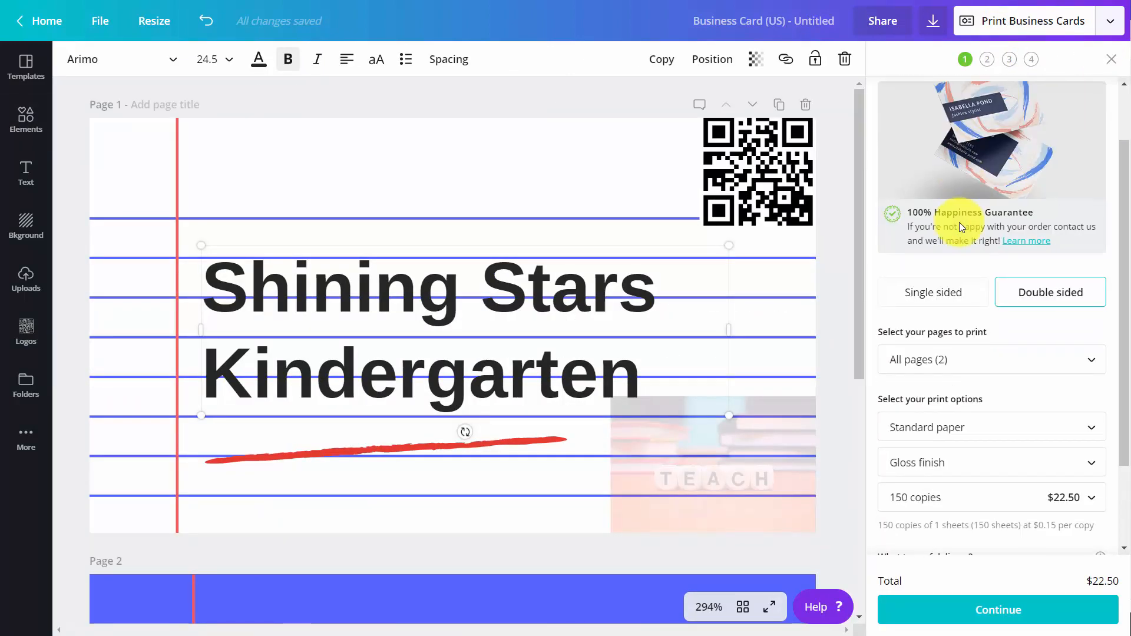
scroll(959, 221, down, 3)
scroll(959, 222, up, 2)
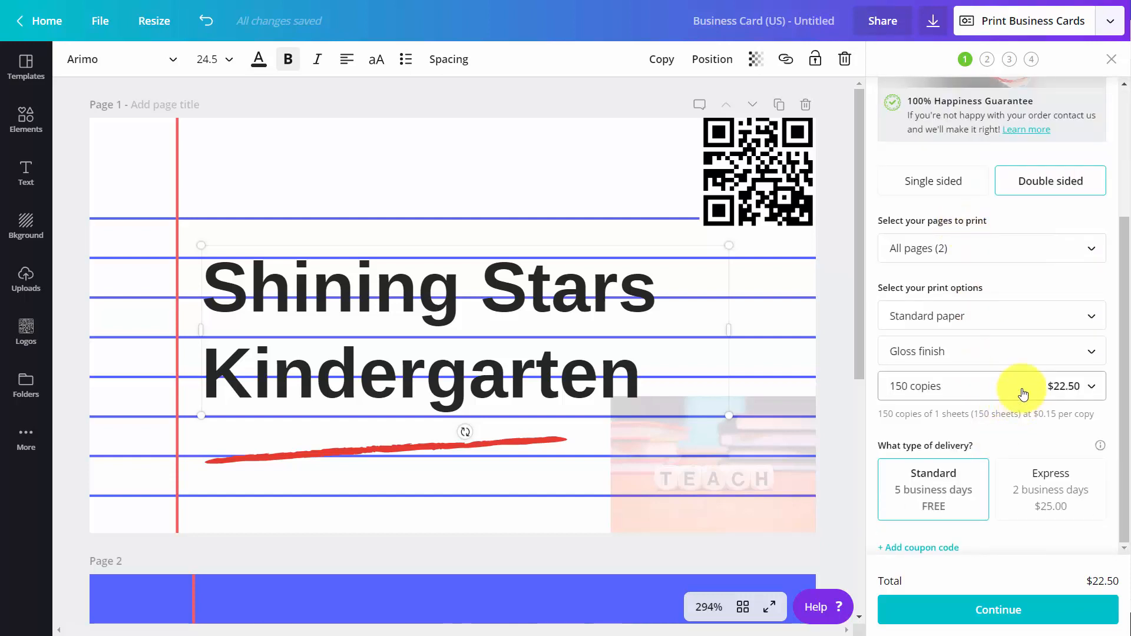
click(1023, 394)
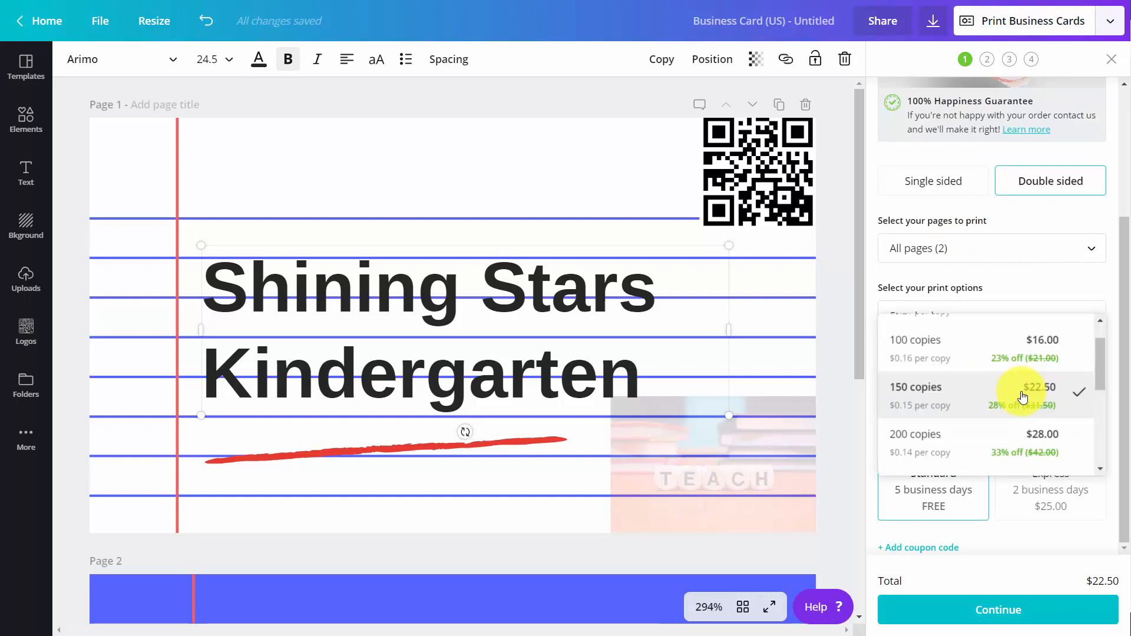
scroll(1023, 392, down, 5)
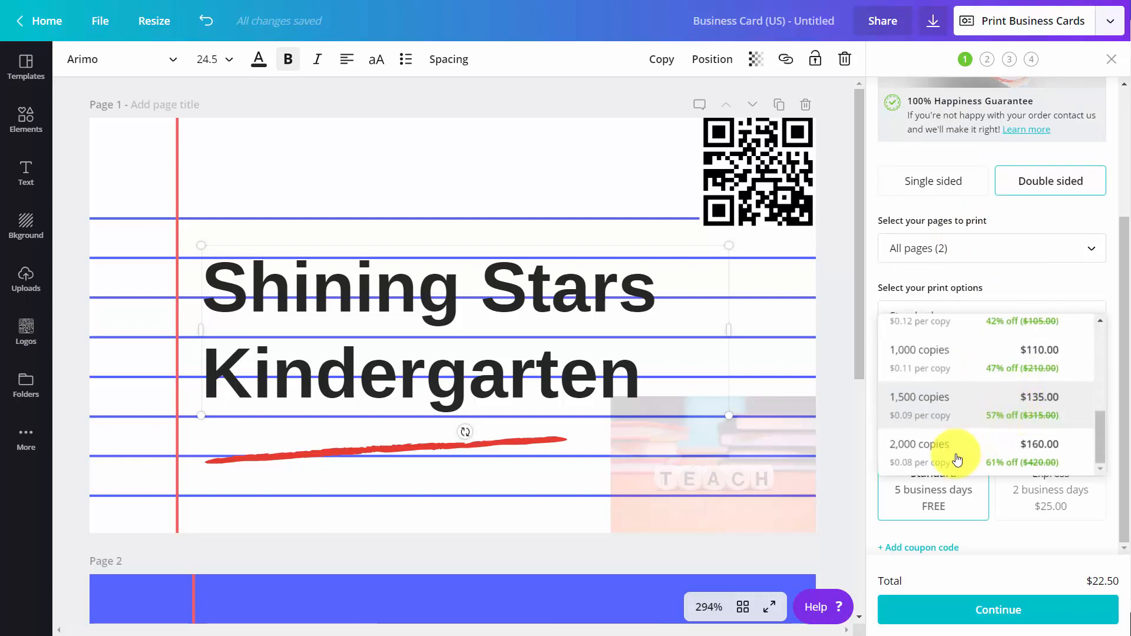
click(953, 450)
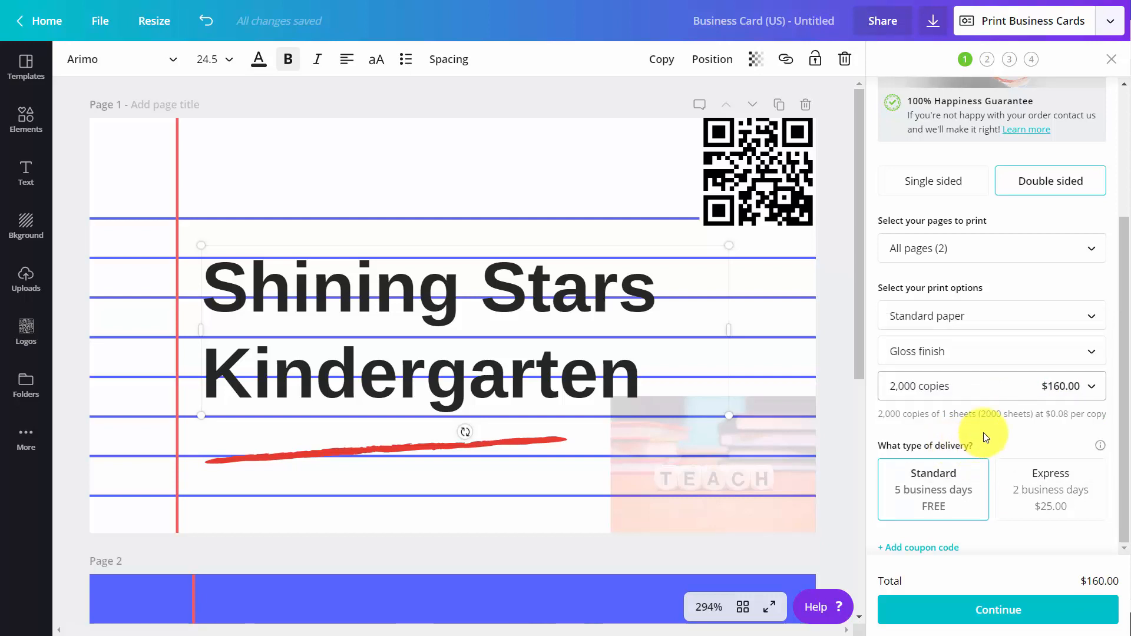
scroll(984, 432, up, 3)
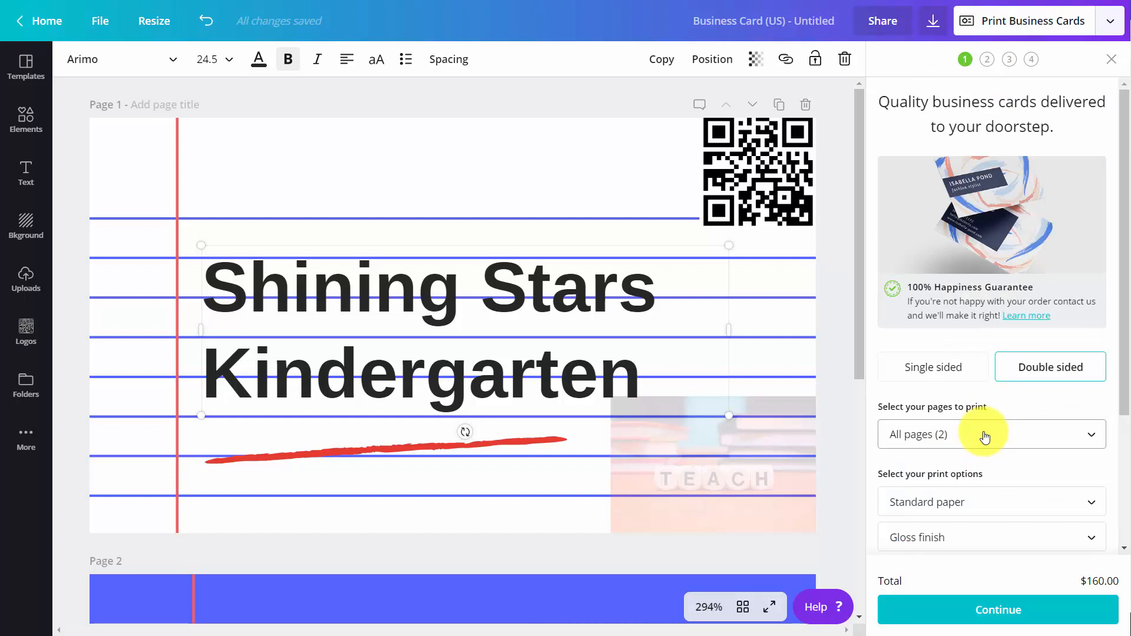